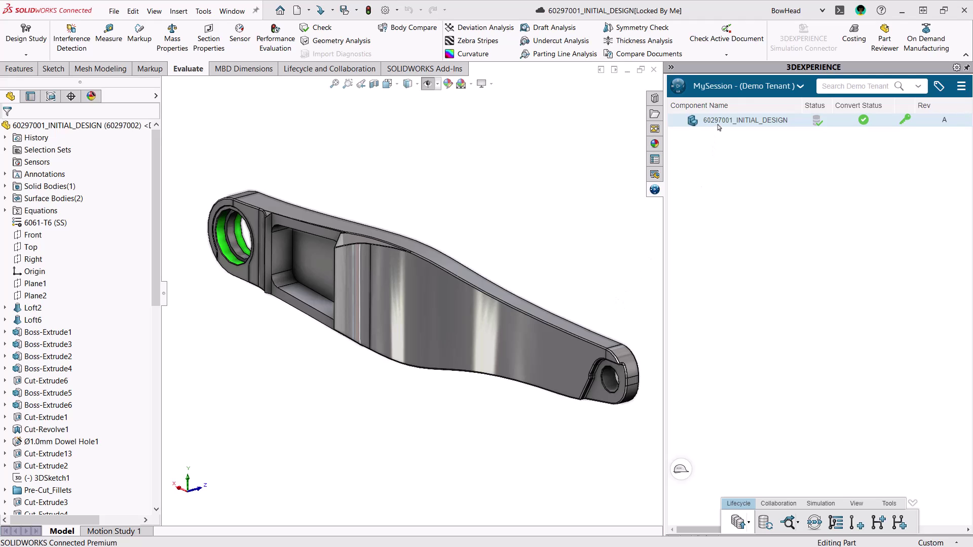
Launch Linear Structural Validation on the swing arm from the Structural Designer role in the compass
{"action": "left_click", "coordinate": [680, 86]}
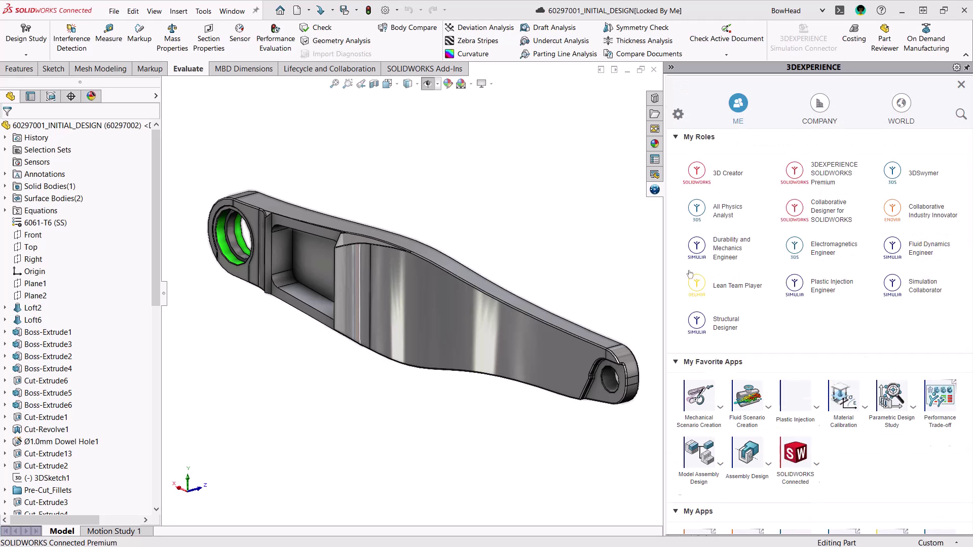
{"action": "left_click", "coordinate": [698, 323]}
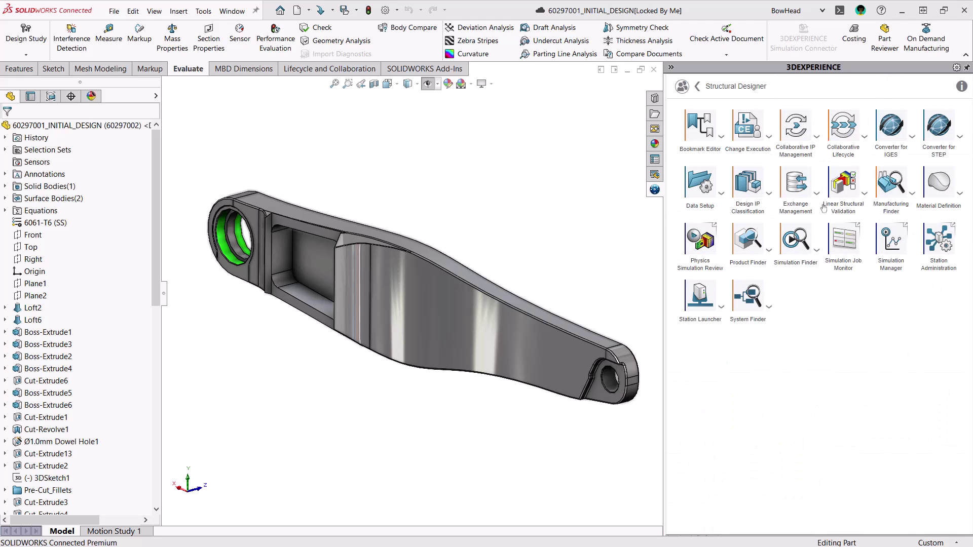
{"action": "left_click", "coordinate": [844, 185]}
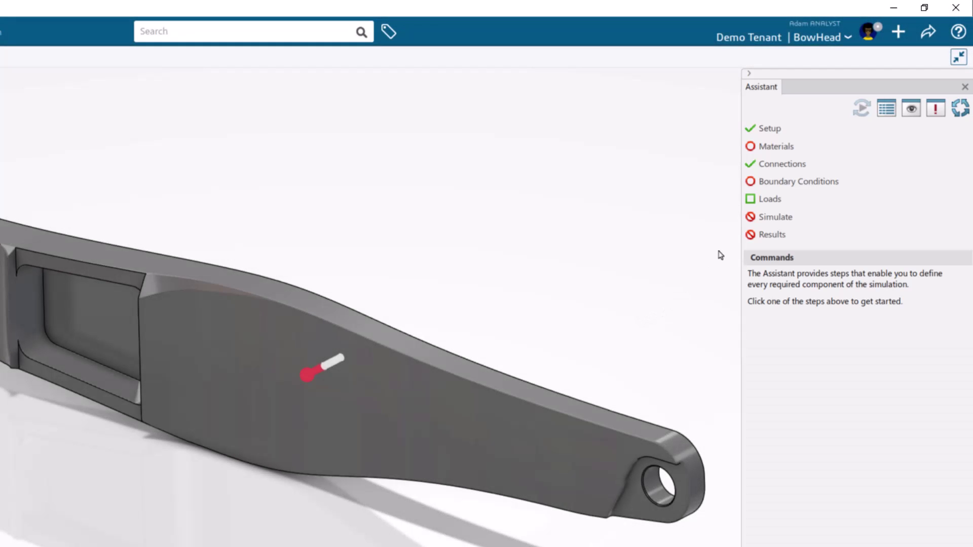
Apply aluminium alloy 6061-T6 from the Material Palette to the swing arm
{"action": "left_click", "coordinate": [778, 147]}
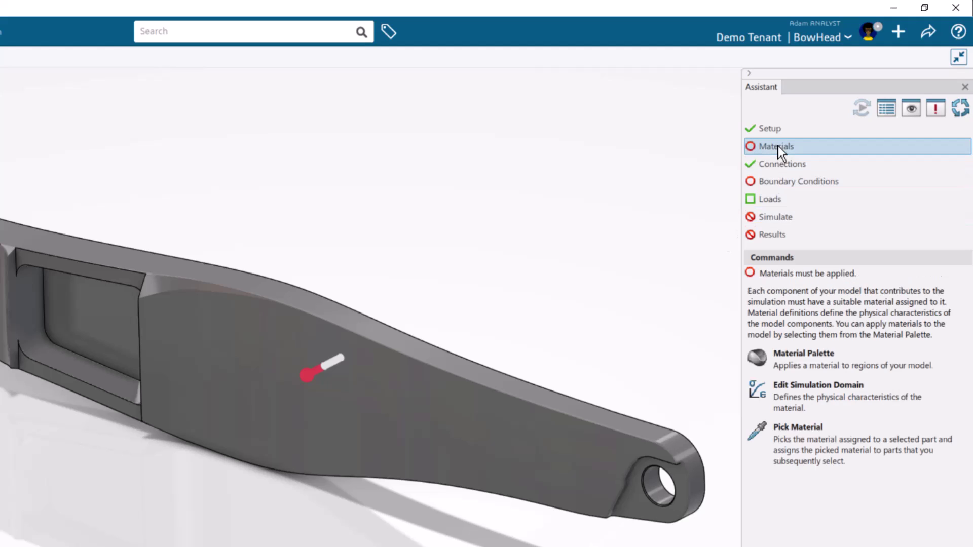
{"action": "scroll", "coordinate": [471, 381], "scroll_direction": "down", "scroll_amount": 2}
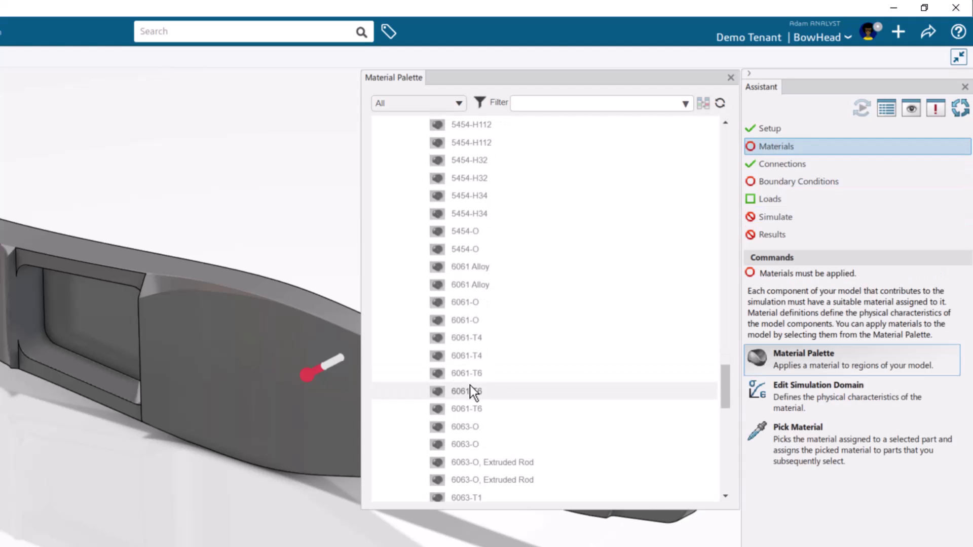
{"action": "left_click", "coordinate": [463, 392]}
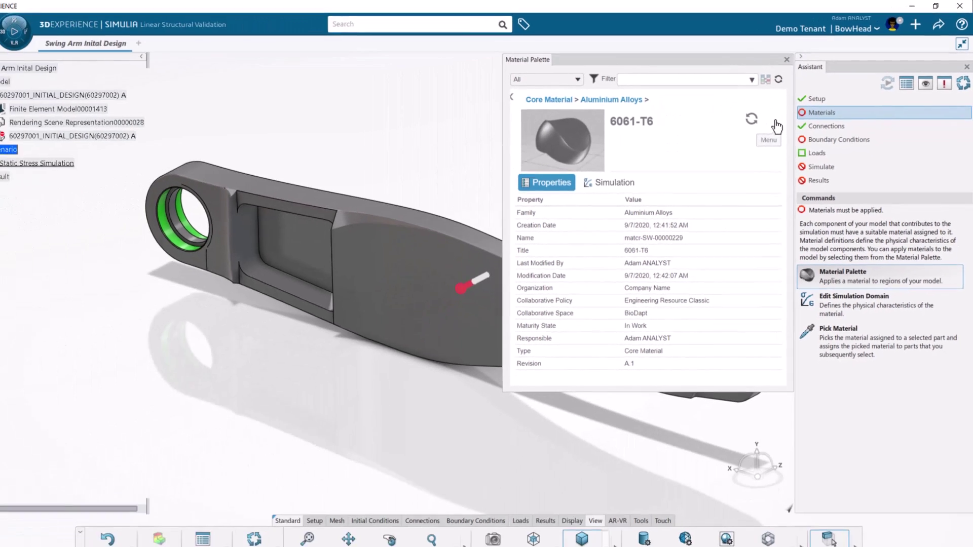
{"action": "left_click", "coordinate": [711, 155]}
{"action": "left_click", "coordinate": [811, 135]}
{"action": "left_click", "coordinate": [794, 57]}
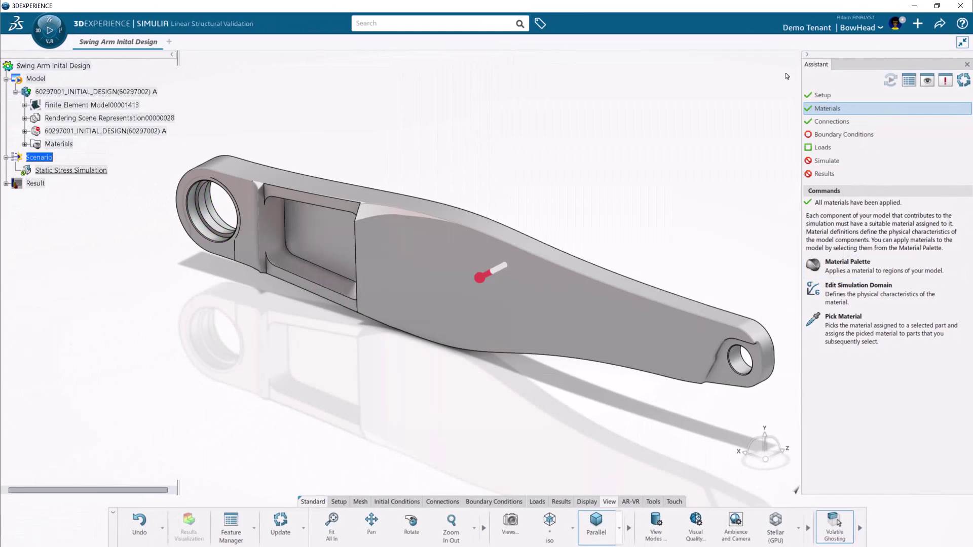
Hinge the arm at its large bore and clamp it on two pocket faces
{"action": "left_click", "coordinate": [819, 134]}
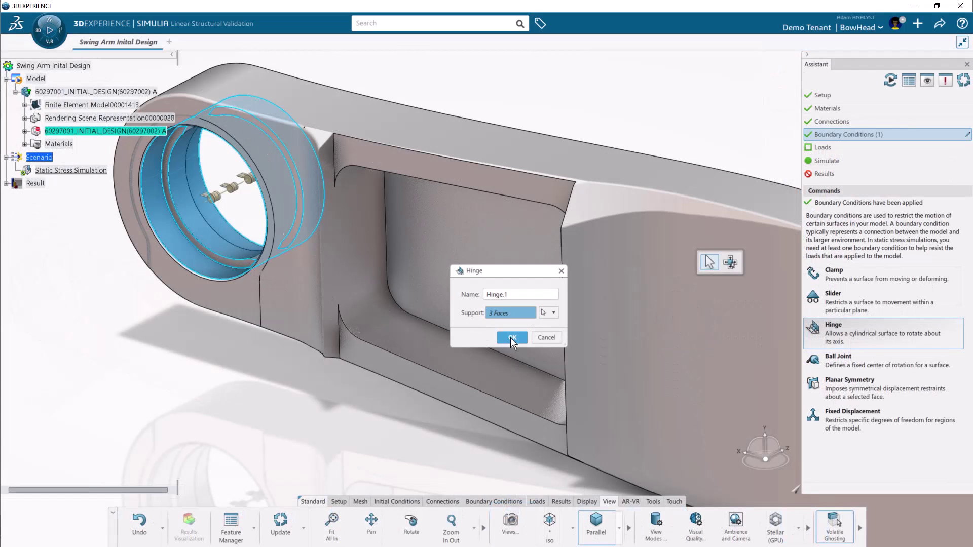
{"action": "left_click", "coordinate": [413, 298]}
{"action": "left_click", "coordinate": [836, 276]}
{"action": "left_click", "coordinate": [361, 238]}
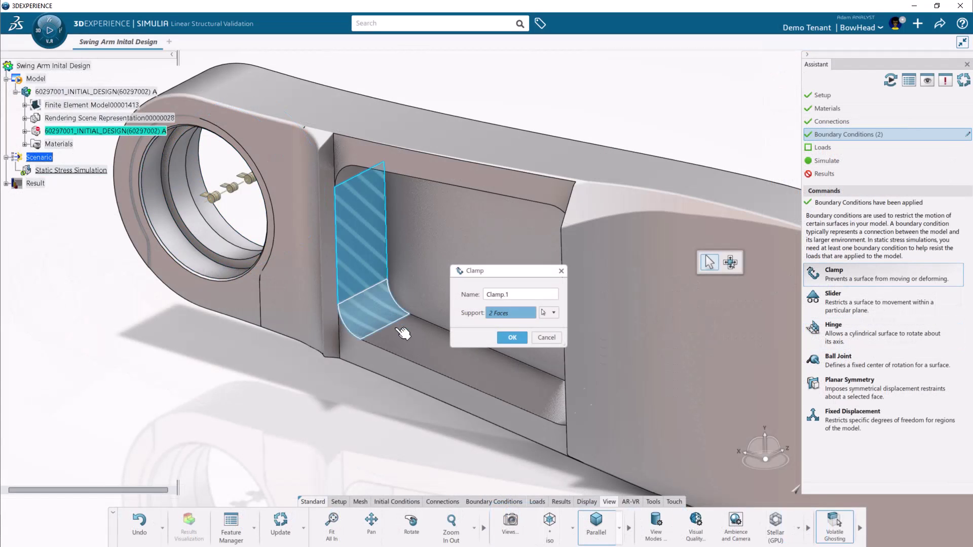
{"action": "left_click", "coordinate": [411, 343]}
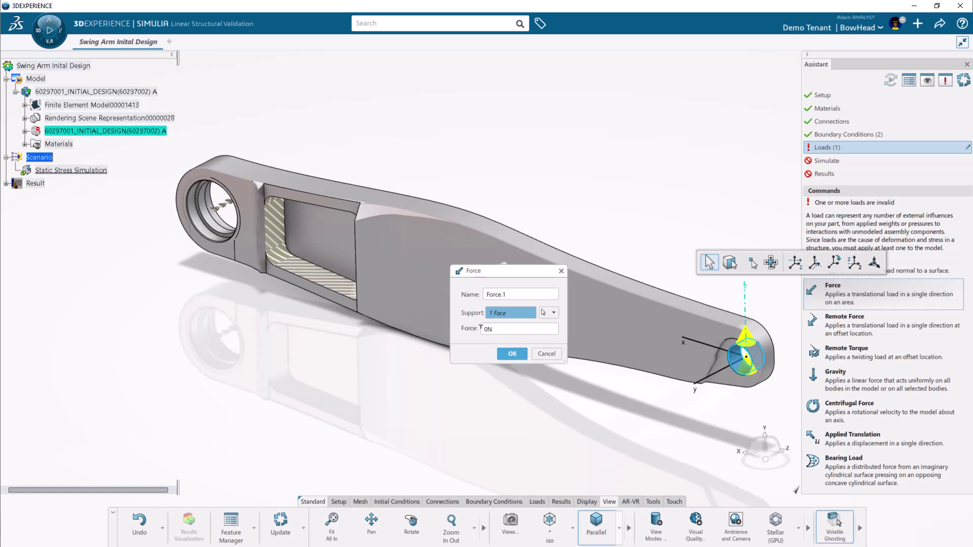
Apply a 2000 N force on the small hole
{"action": "left_click", "coordinate": [481, 329]}
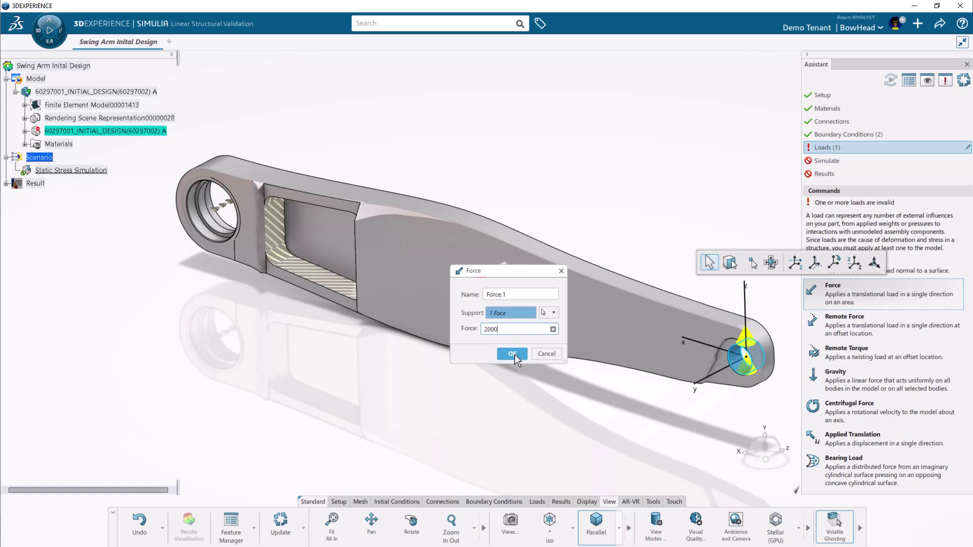
{"action": "left_click", "coordinate": [513, 353]}
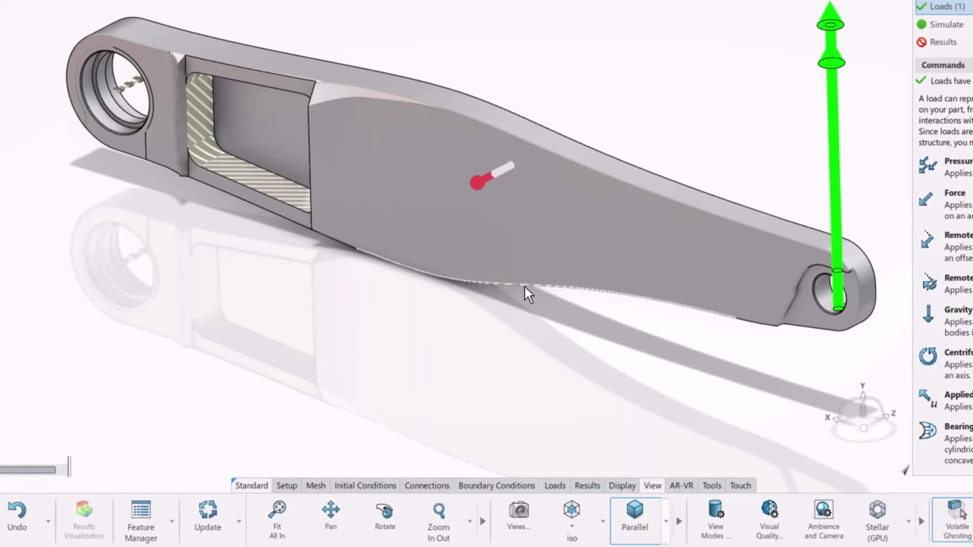
{"action": "left_click", "coordinate": [427, 485]}
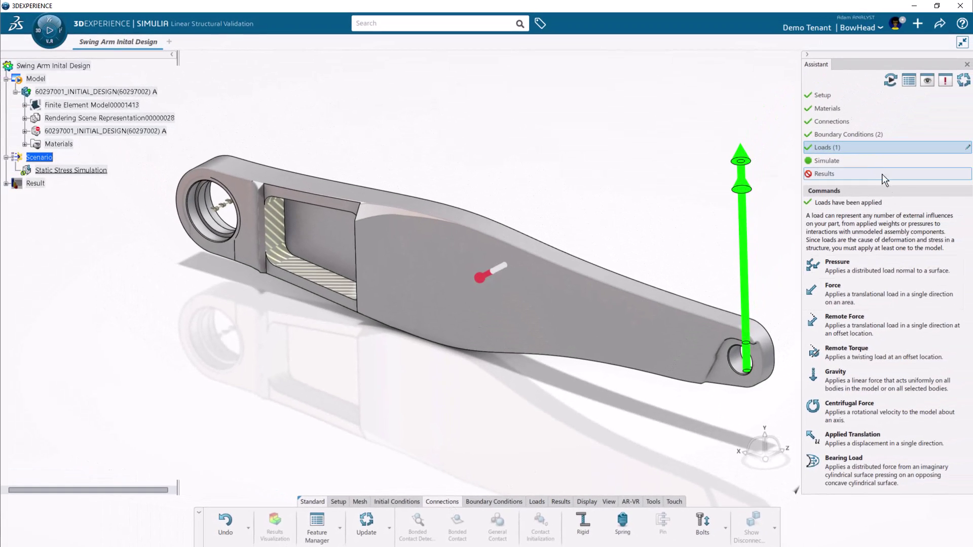
Run the static stress simulation, review Factor of Safety, then show Von Mises Stress (max 46.2 MPa)
{"action": "left_click", "coordinate": [865, 159]}
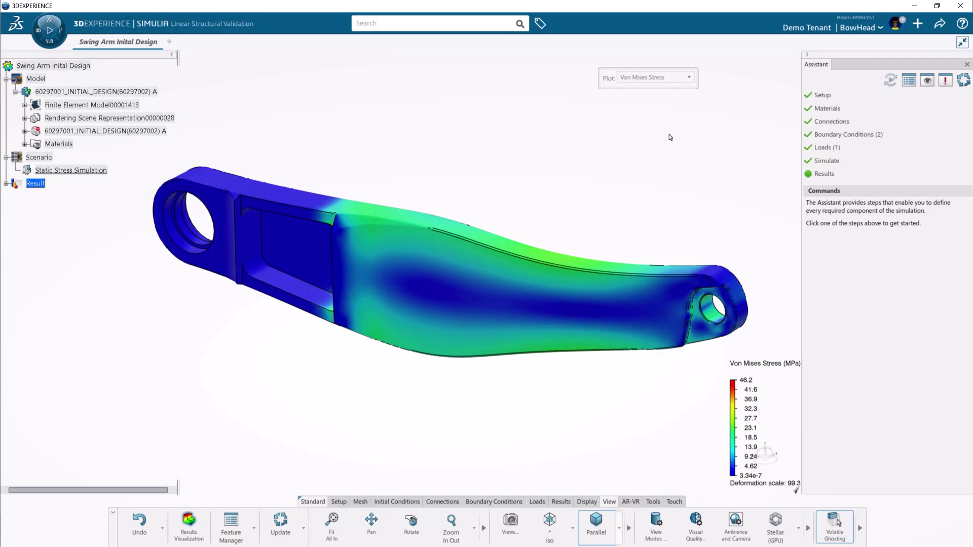
{"action": "left_click", "coordinate": [665, 76]}
{"action": "scroll", "coordinate": [654, 102], "scroll_direction": "down", "scroll_amount": 4}
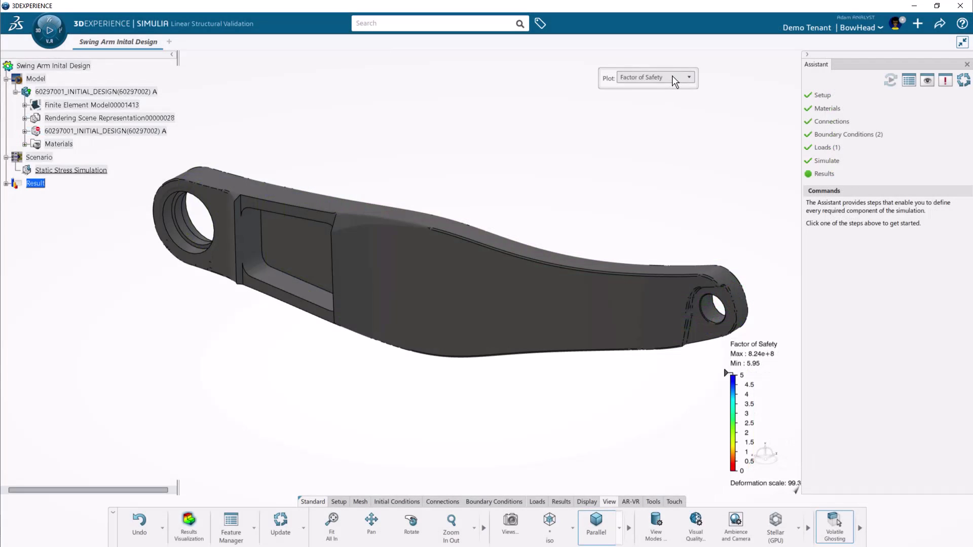
{"action": "left_click", "coordinate": [672, 76]}
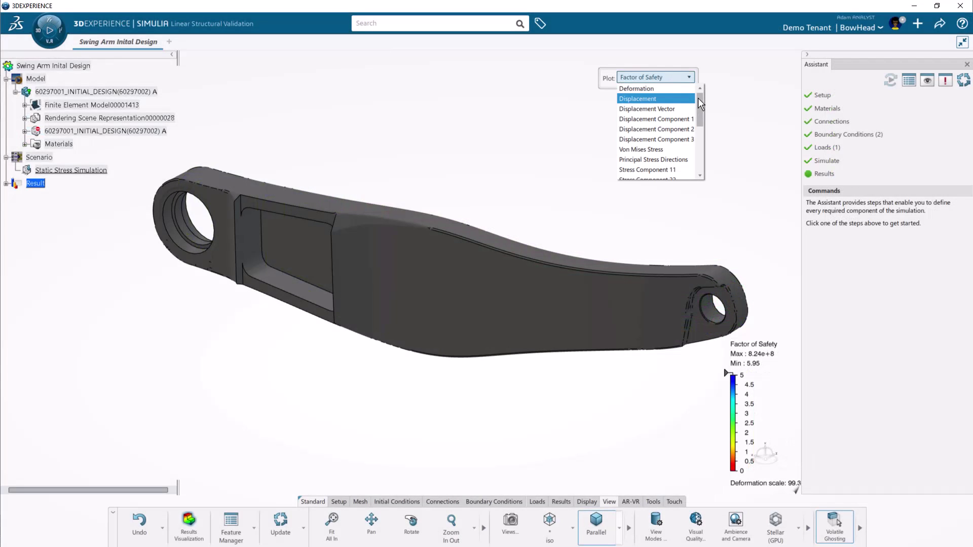
{"action": "left_click_drag", "start_coordinate": [697, 98], "coordinate": [694, 117]}
{"action": "left_click", "coordinate": [664, 93]}
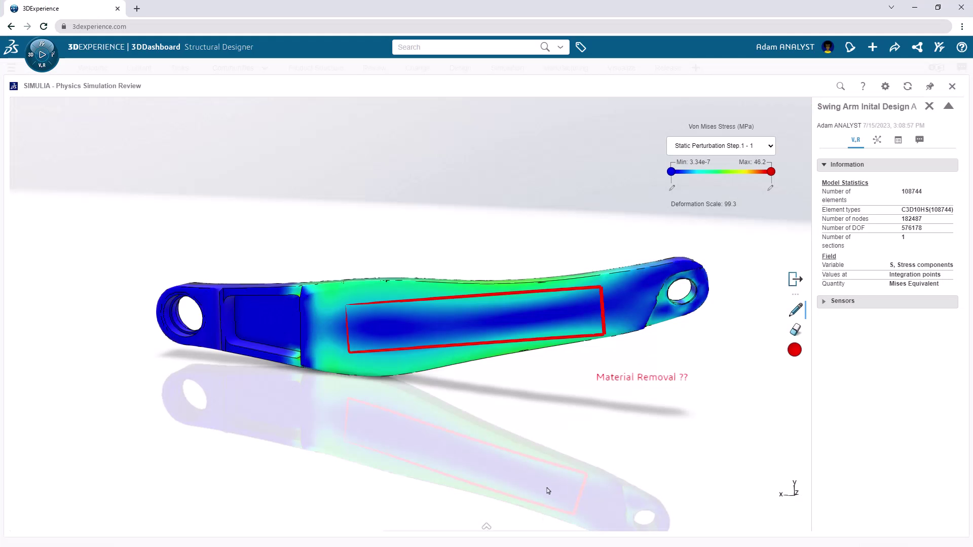
Mark the arm's underside with a red arrow and publish the view to 3DSwym as a 2D image
{"action": "left_click_drag", "start_coordinate": [583, 388], "coordinate": [552, 363]}
{"action": "key", "text": "Escape"}
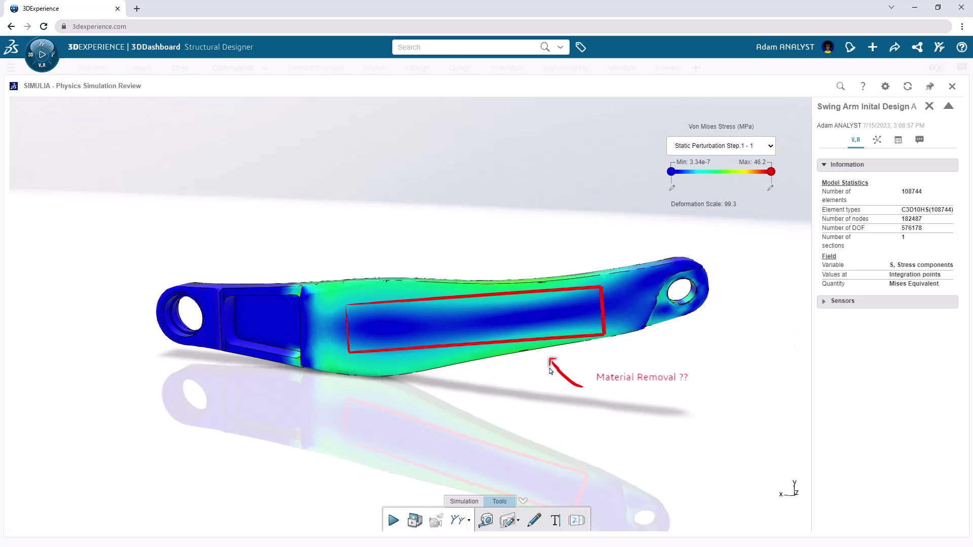
{"action": "left_click", "coordinate": [469, 520]}
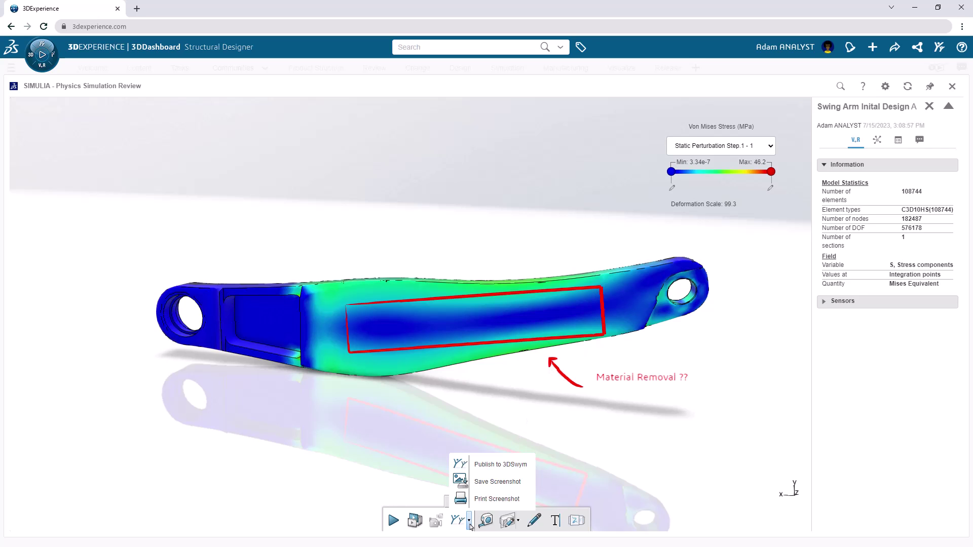
{"action": "left_click", "coordinate": [481, 464]}
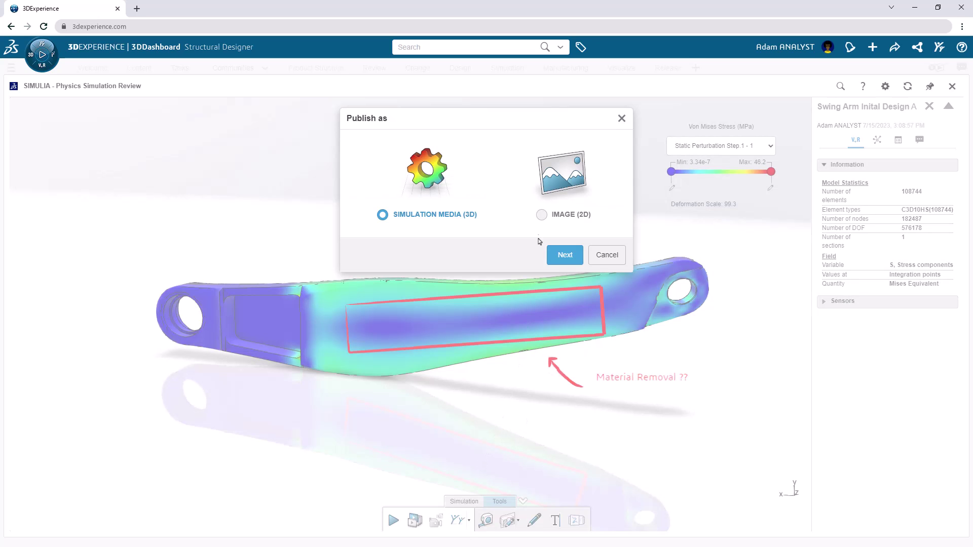
{"action": "left_click", "coordinate": [542, 215]}
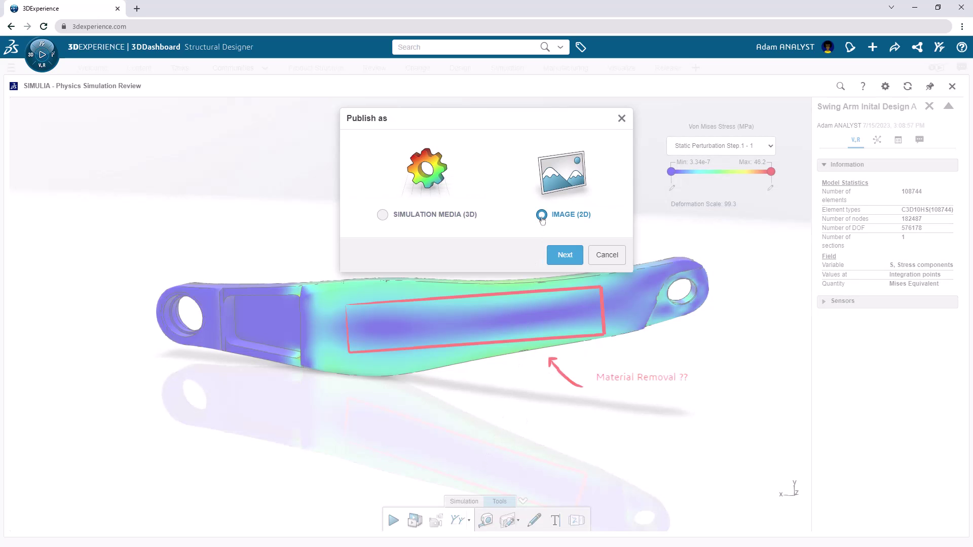
{"action": "left_click", "coordinate": [562, 256]}
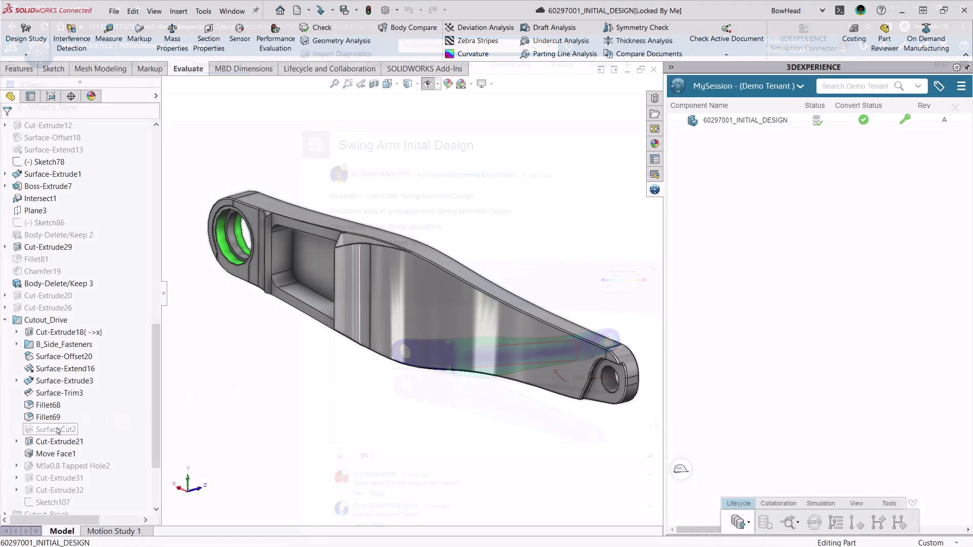
Unsuppress the SurfaceCut2 feature to hollow out the swing arm
{"action": "left_click", "coordinate": [56, 429]}
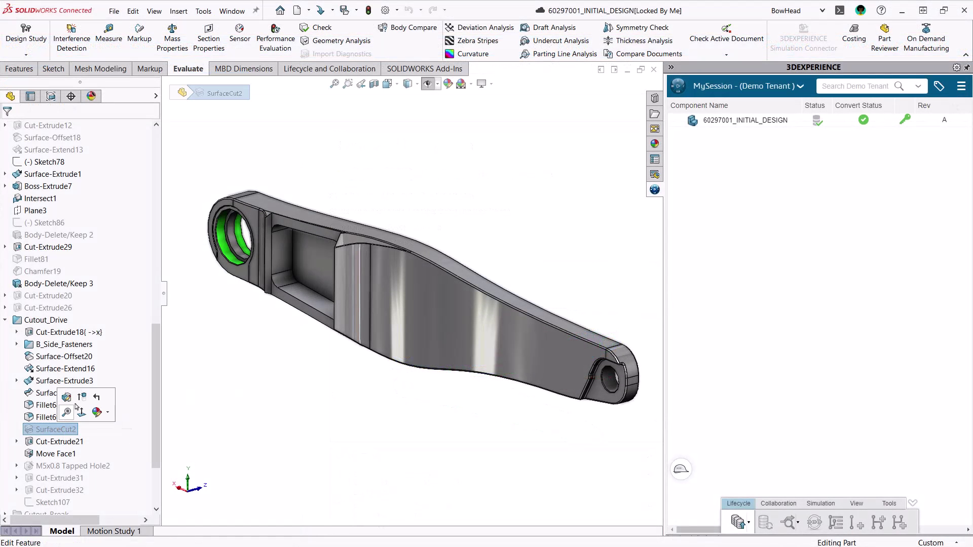
{"action": "left_click", "coordinate": [83, 398]}
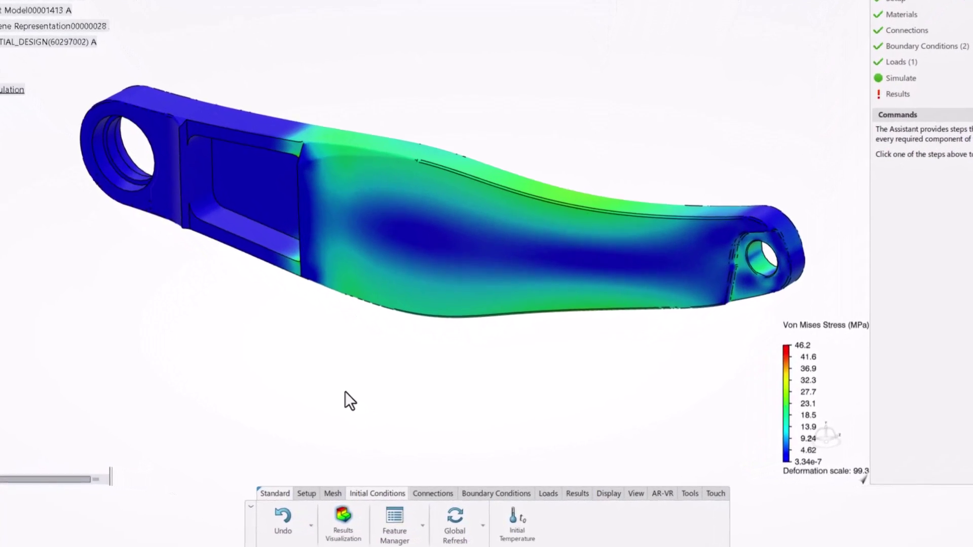
Run Global Refresh to load the hollowed arm design into the simulation
{"action": "left_click", "coordinate": [453, 522]}
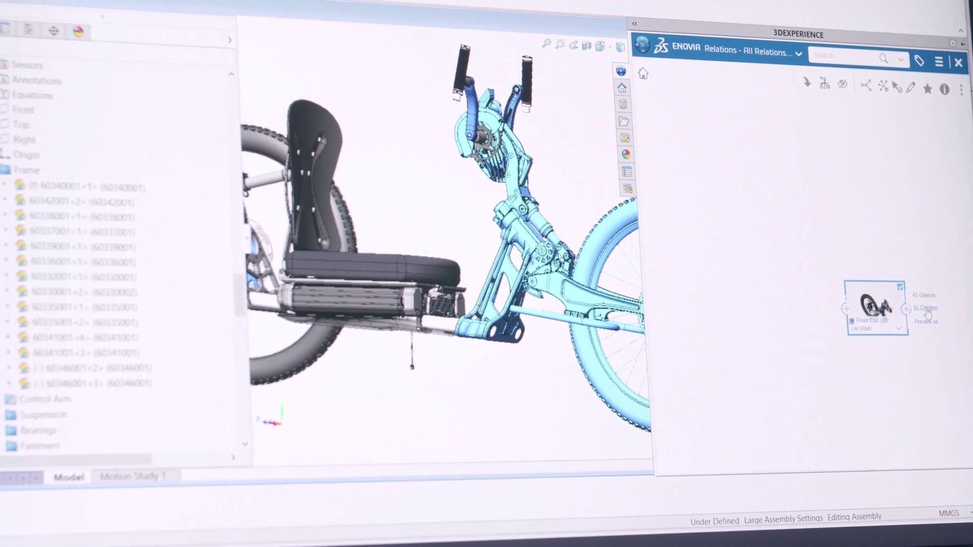
Expand the Front End node's children in the ENOVIA Relations graph
{"action": "left_click", "coordinate": [930, 332]}
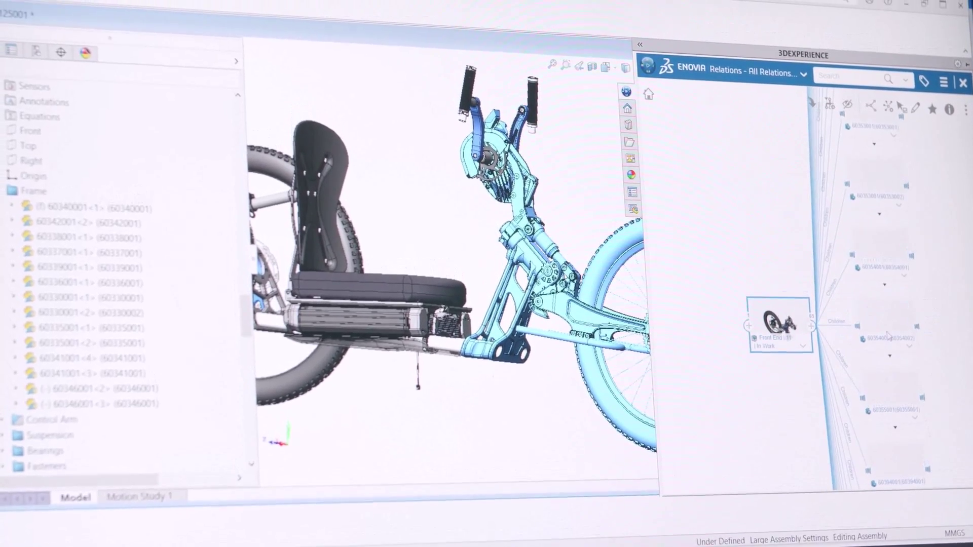